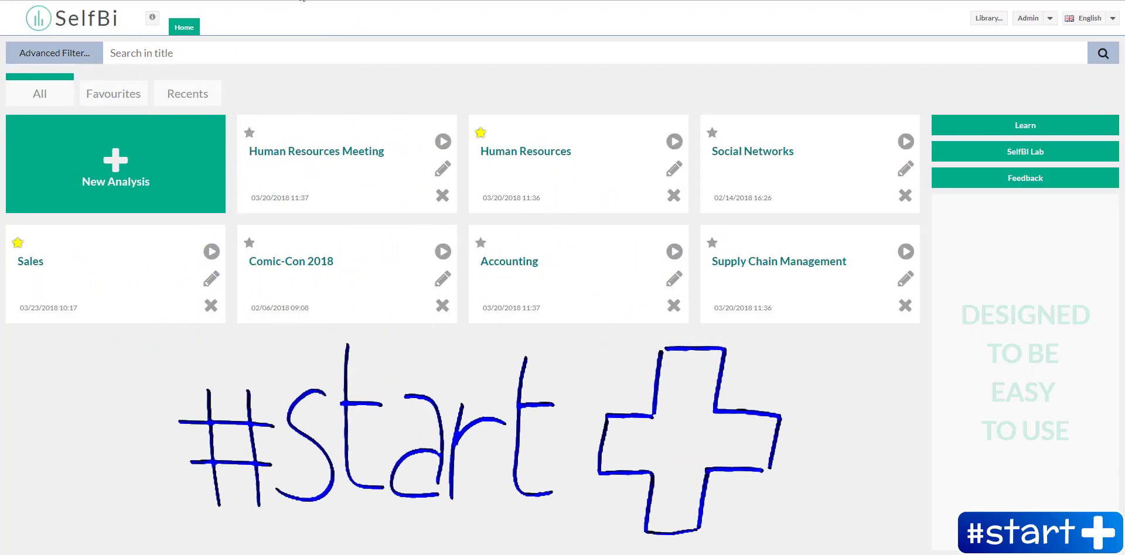
Create a new analysis named "Sales 1st quarter 2018" with the bold note "Analysis for the Business Meeting".
{"action": "left_click", "coordinate": [155, 164]}
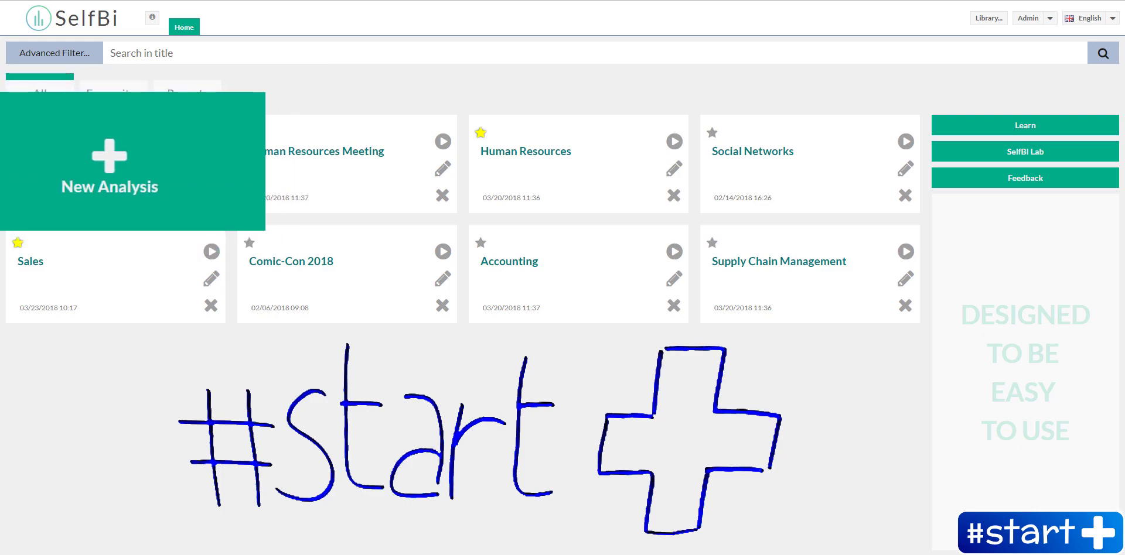
{"action": "type", "text": "Sales 1st quarter 2018"}
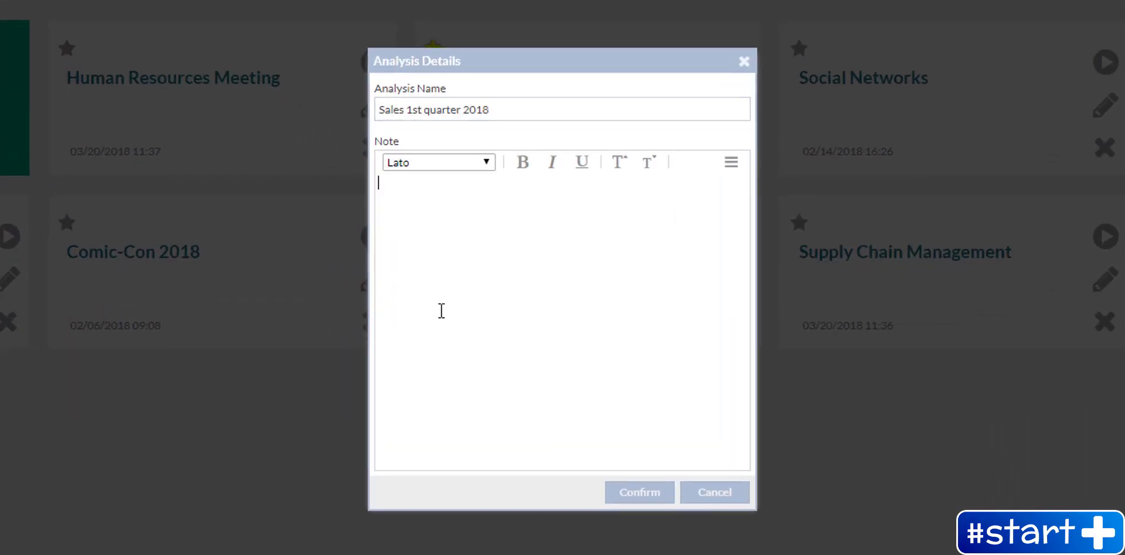
{"action": "type", "text": "Analysis for the Business Meeting"}
{"action": "key", "text": "ctrl+a"}
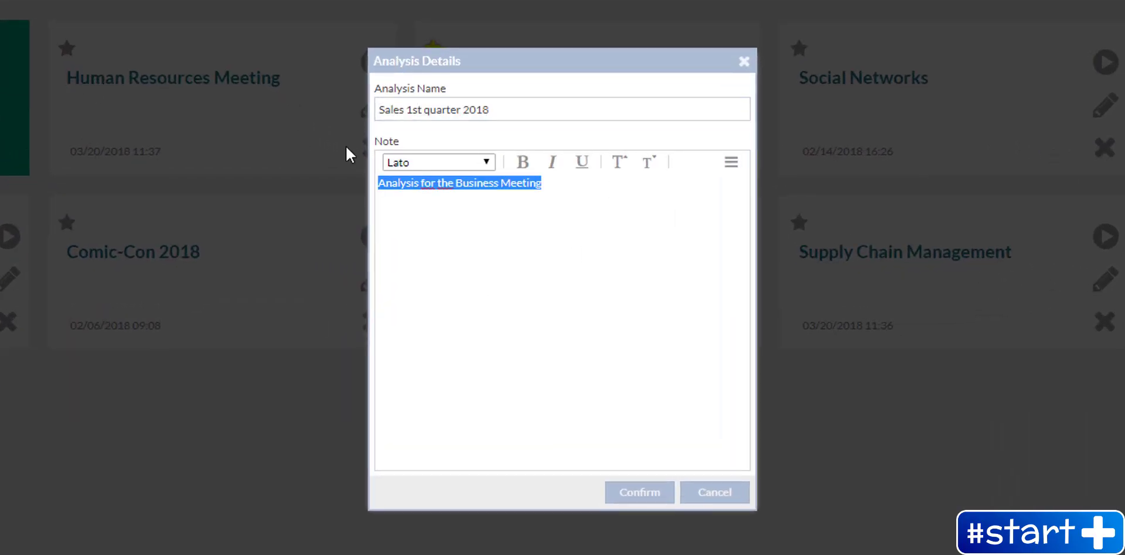
{"action": "left_click", "coordinate": [518, 170]}
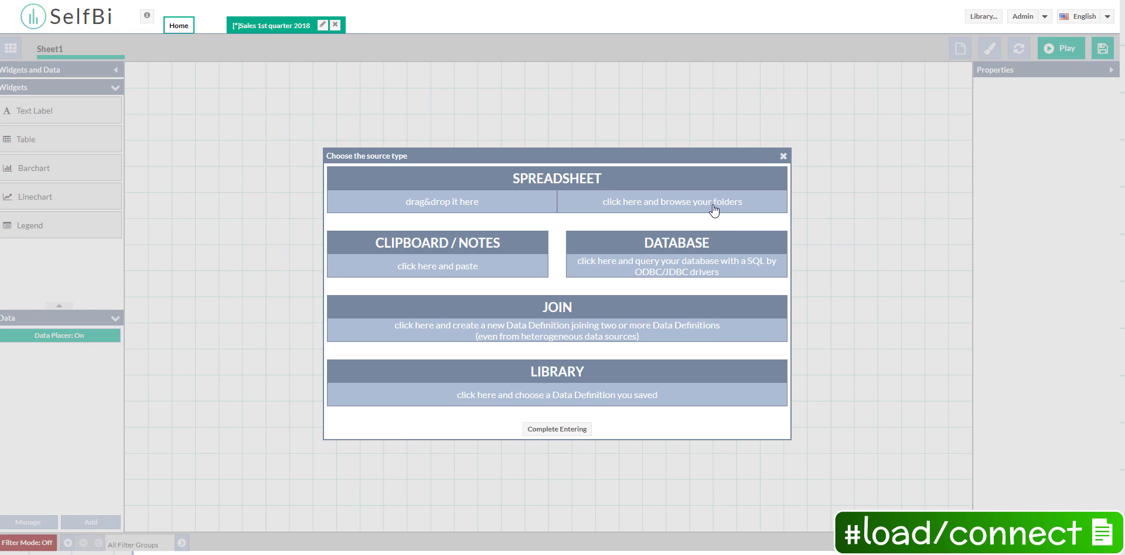
Load the Sales 2018 spreadsheet from the local folders as the data source of the analysis.
{"action": "left_click", "coordinate": [714, 205]}
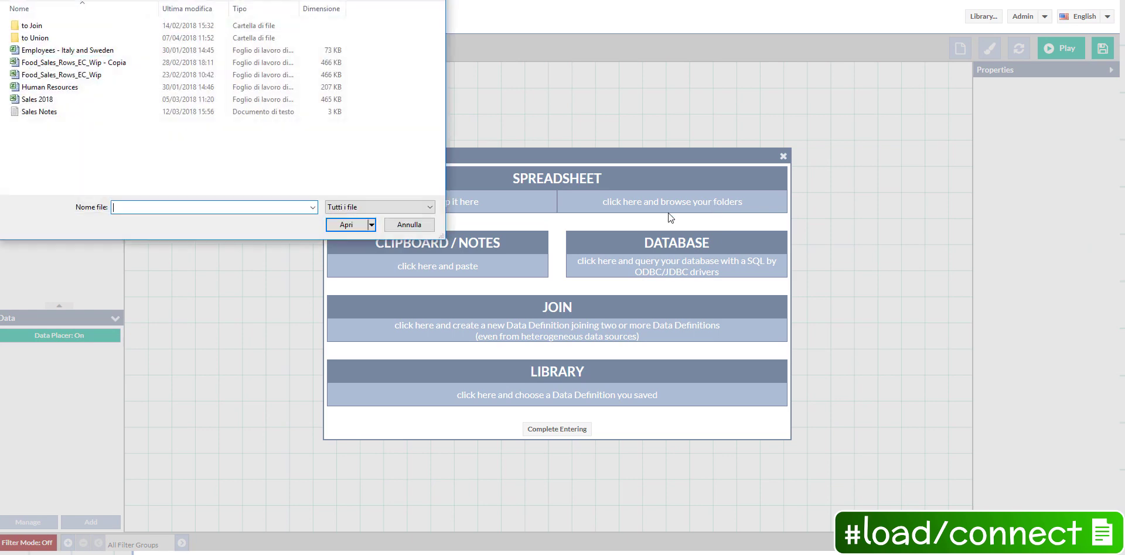
{"action": "left_click", "coordinate": [70, 99]}
{"action": "left_click", "coordinate": [347, 223]}
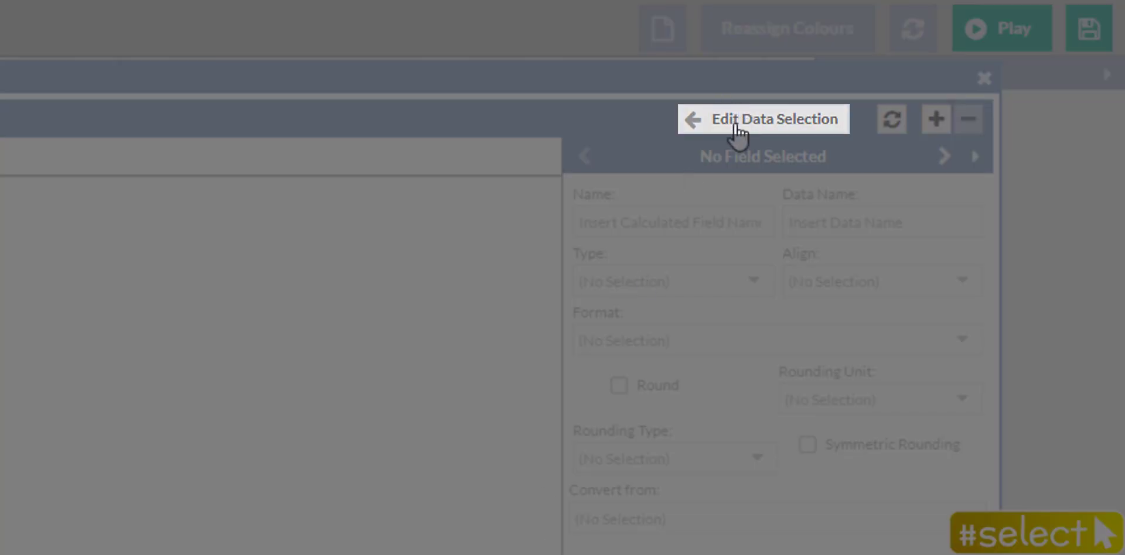
{"action": "left_click", "coordinate": [728, 149]}
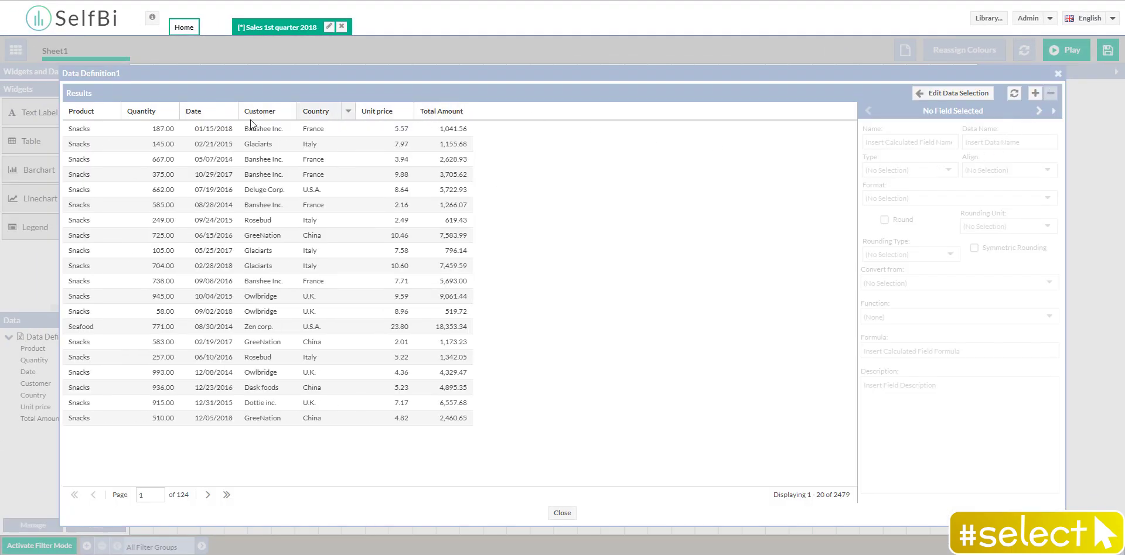
Set the number format of the Quantity column in the data definition to integer.
{"action": "left_click", "coordinate": [160, 128]}
{"action": "left_click", "coordinate": [951, 198]}
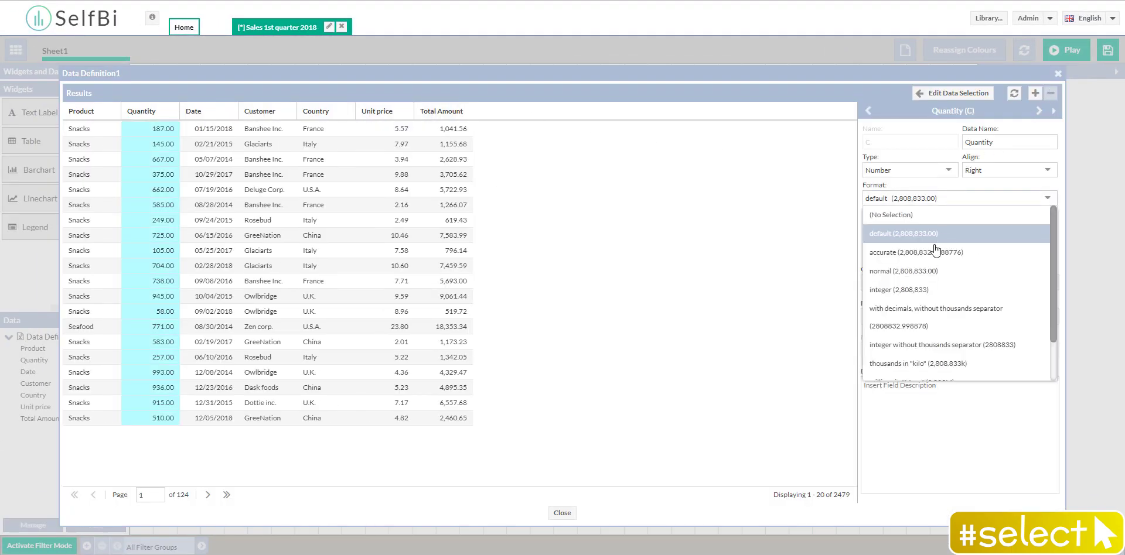
{"action": "left_click", "coordinate": [915, 287]}
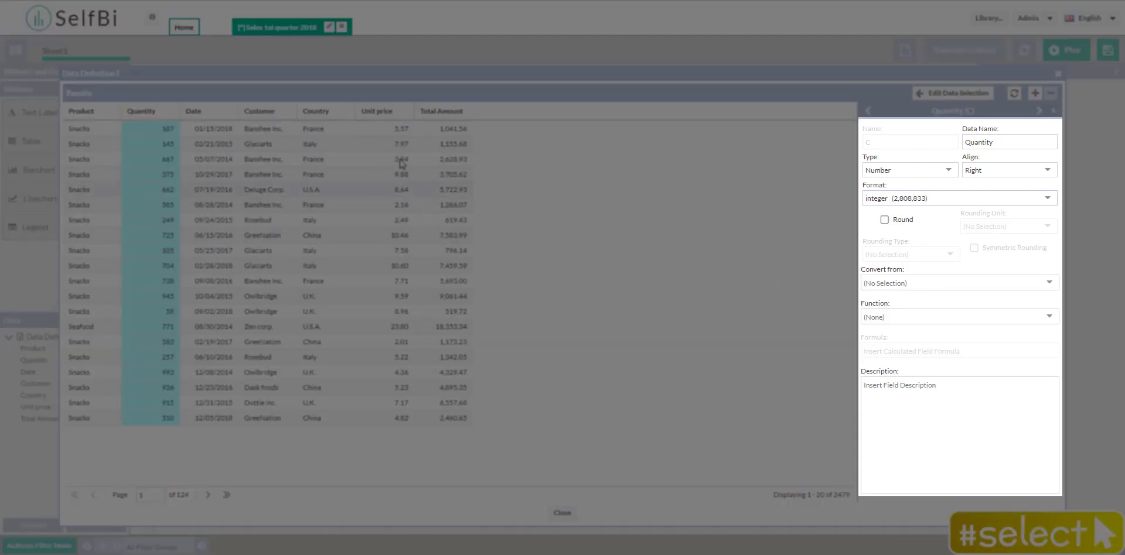
Examine the field properties of the Unit price, Country and Customer columns and close the data definition.
{"action": "left_click", "coordinate": [387, 128]}
{"action": "left_click", "coordinate": [321, 132]}
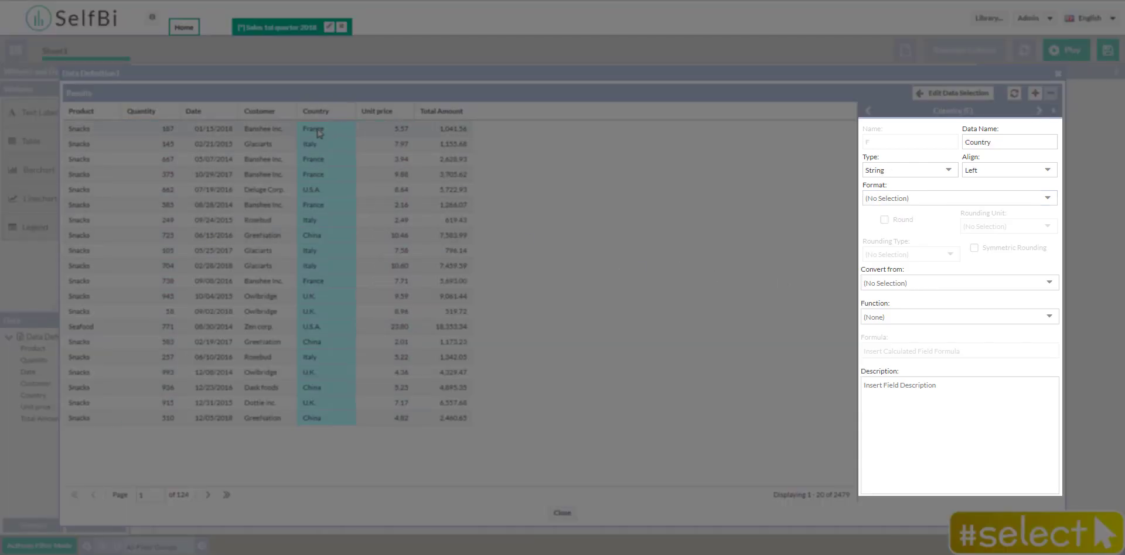
{"action": "left_click", "coordinate": [268, 129]}
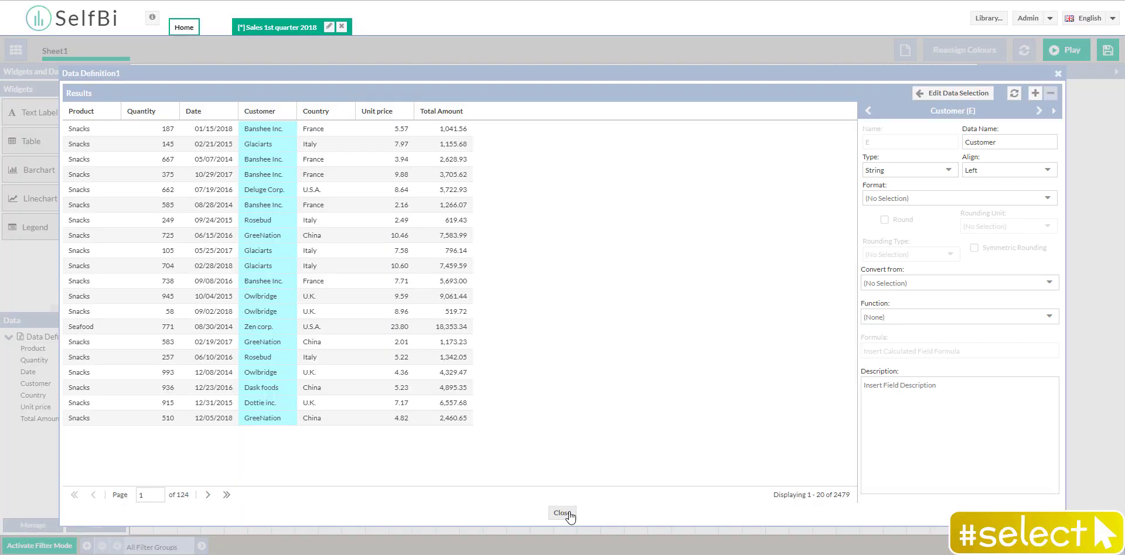
{"action": "left_click", "coordinate": [561, 513]}
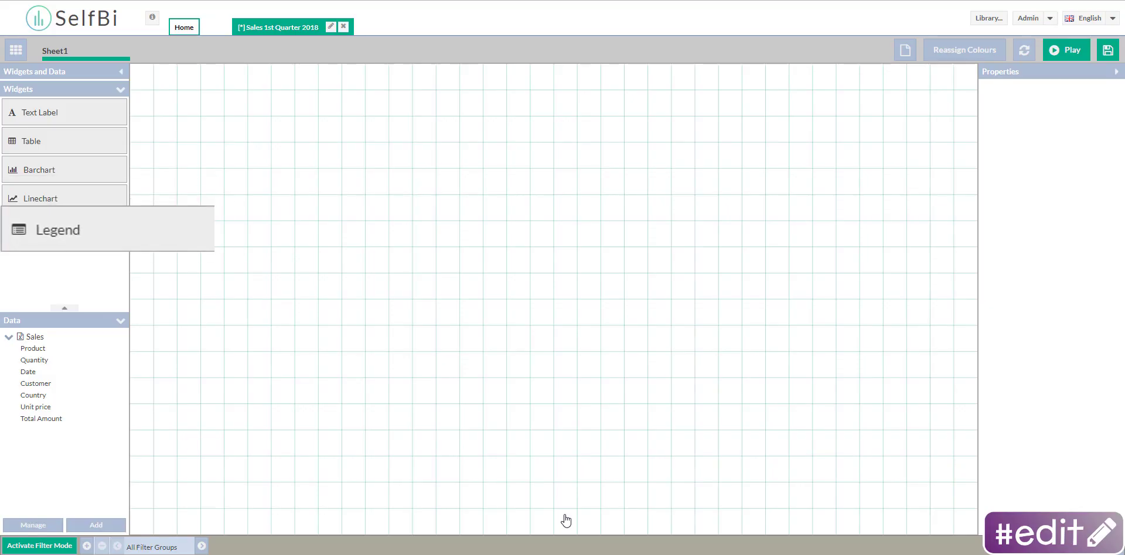
Place a table widget on the upper half of the sheet and a bar chart beside it.
{"action": "left_click_drag", "start_coordinate": [35, 141], "coordinate": [258, 155]}
{"action": "left_click_drag", "start_coordinate": [344, 534], "coordinate": [313, 304]}
{"action": "left_click_drag", "start_coordinate": [35, 170], "coordinate": [766, 193]}
Fill the table with the Product, Quantity, Date, Customer, Country, Unit price and Total Amount fields.
{"action": "left_click_drag", "start_coordinate": [33, 349], "coordinate": [342, 175]}
{"action": "left_click_drag", "start_coordinate": [28, 372], "coordinate": [352, 205]}
{"action": "left_click_drag", "start_coordinate": [33, 395], "coordinate": [369, 240]}
{"action": "left_click_drag", "start_coordinate": [35, 407], "coordinate": [410, 235]}
{"action": "left_click_drag", "start_coordinate": [502, 239], "coordinate": [502, 239]}
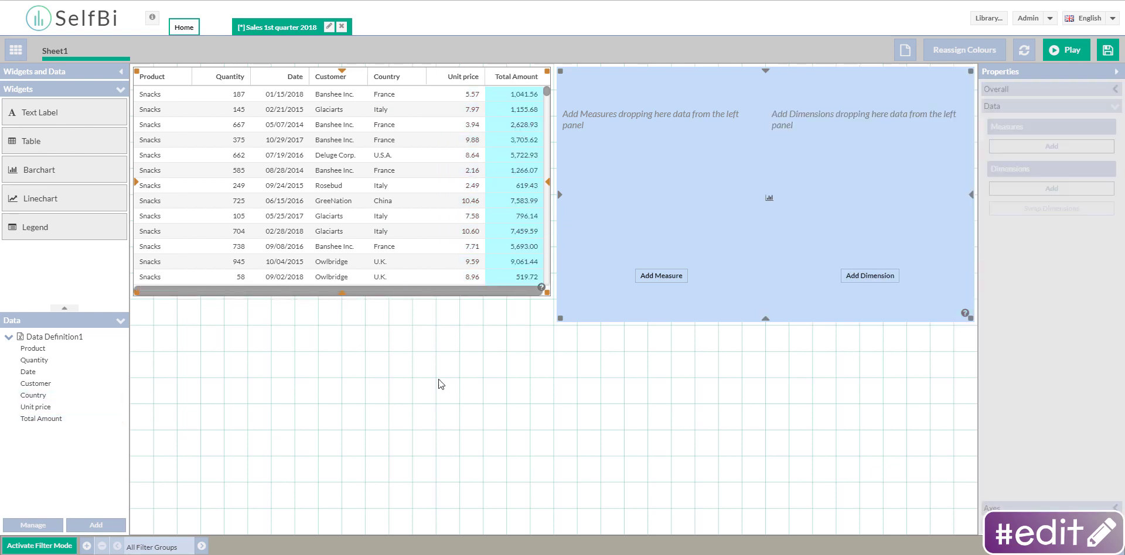
Assign Total Amount as the bar chart's measure and Country as its dimension, and add a legend below the chart.
{"action": "left_click_drag", "start_coordinate": [41, 419], "coordinate": [661, 175]}
{"action": "left_click_drag", "start_coordinate": [34, 396], "coordinate": [870, 175]}
{"action": "left_click_drag", "start_coordinate": [35, 227], "coordinate": [737, 399]}
{"action": "left_click_drag", "start_coordinate": [775, 261], "coordinate": [757, 452]}
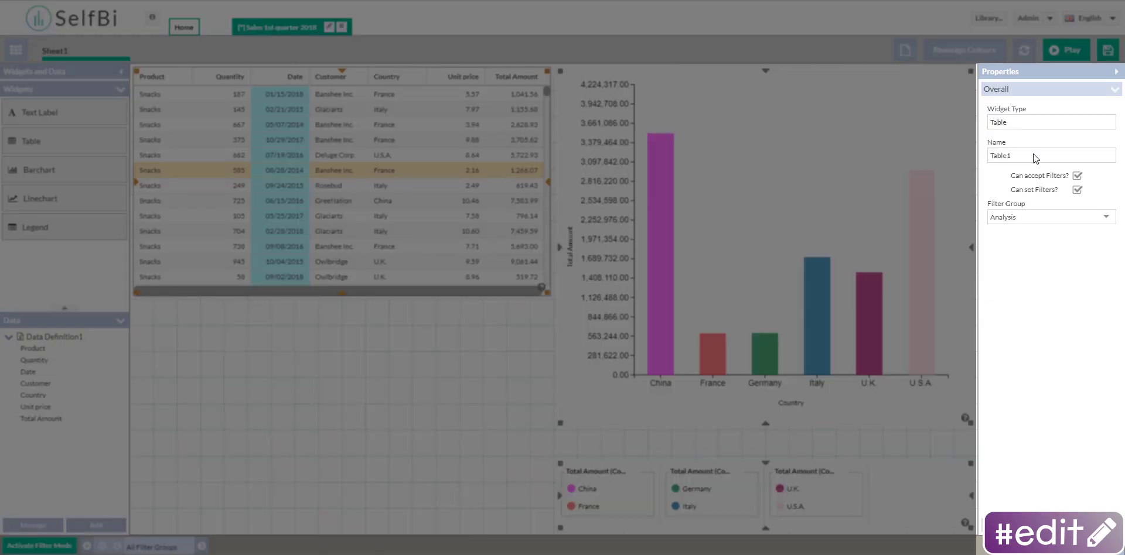
Start editing the table's name and represent its Date column by quarter.
{"action": "triple_click", "coordinate": [1032, 153]}
{"action": "type", "text": "T"}
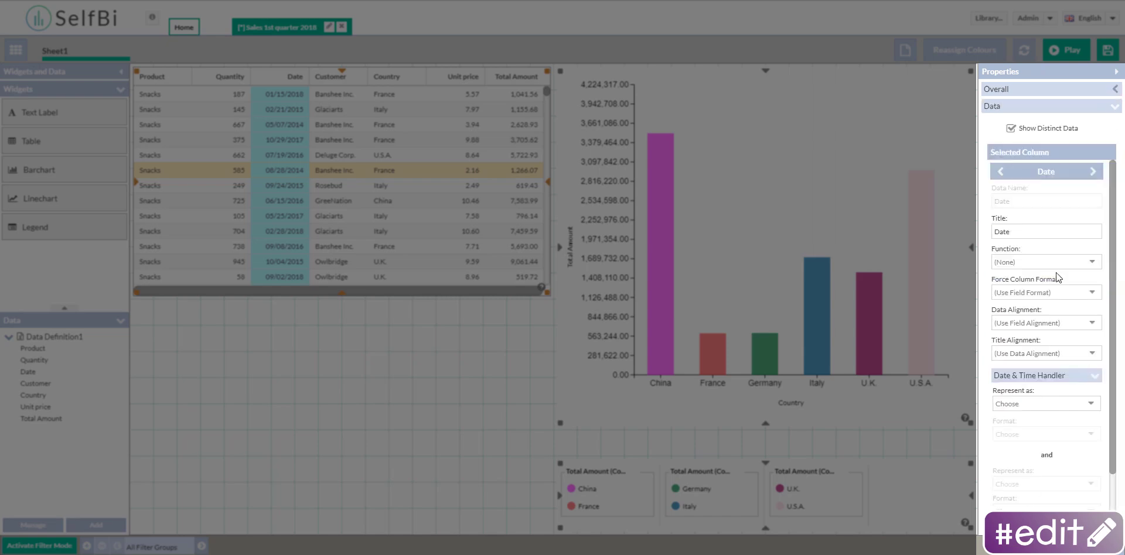
{"action": "left_click", "coordinate": [1046, 404]}
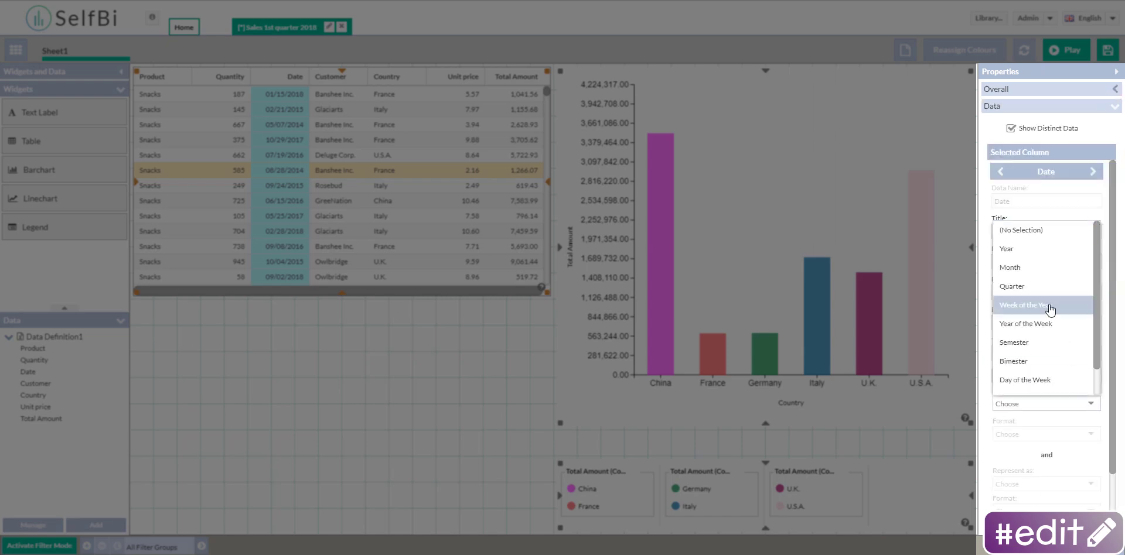
{"action": "left_click", "coordinate": [1049, 310]}
Change the Date column's representation to month and look through its format and second representation options.
{"action": "left_click", "coordinate": [1084, 403]}
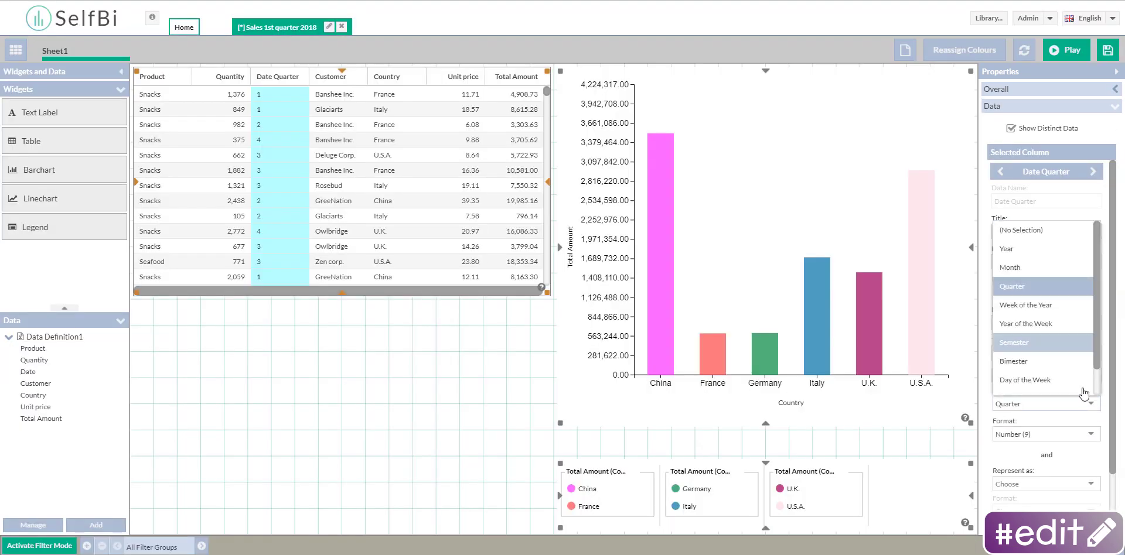
{"action": "left_click", "coordinate": [1023, 272]}
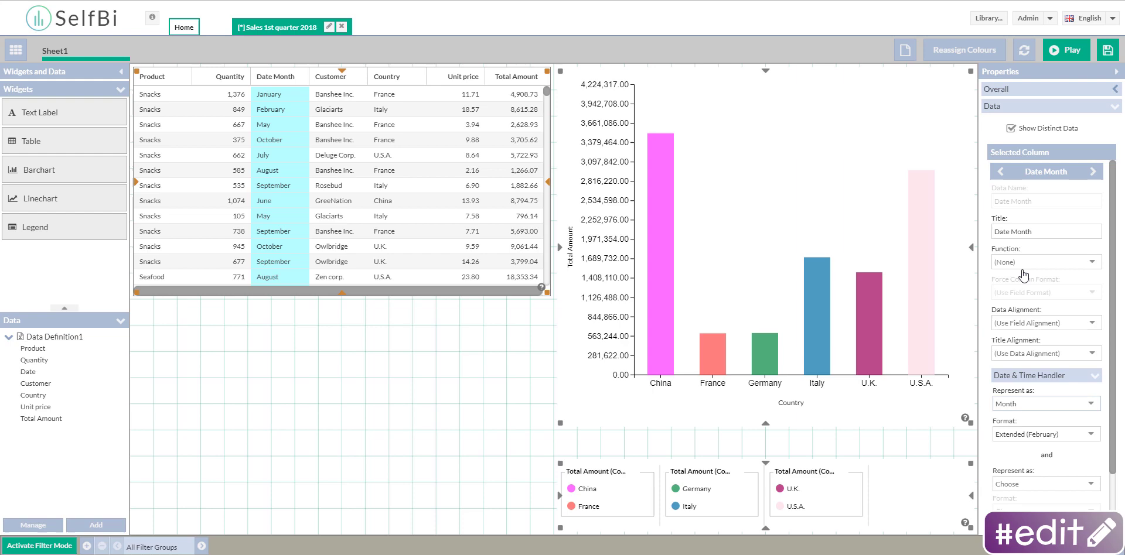
{"action": "left_click", "coordinate": [1055, 434]}
{"action": "left_click", "coordinate": [1046, 481]}
{"action": "left_click", "coordinate": [768, 417]}
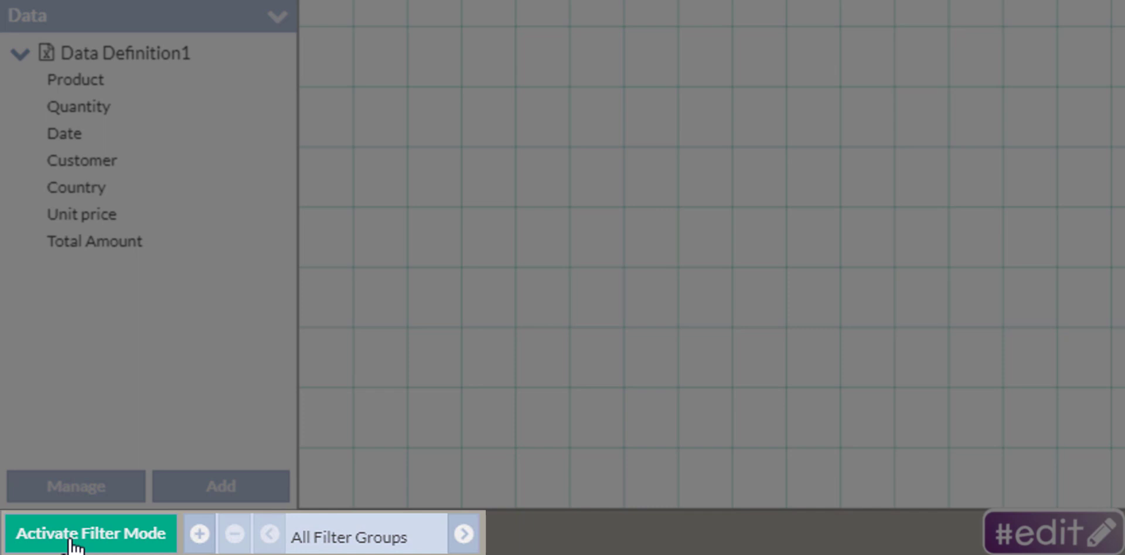
Toggle the filter mode of the analysis and leave it activated.
{"action": "left_click", "coordinate": [71, 542]}
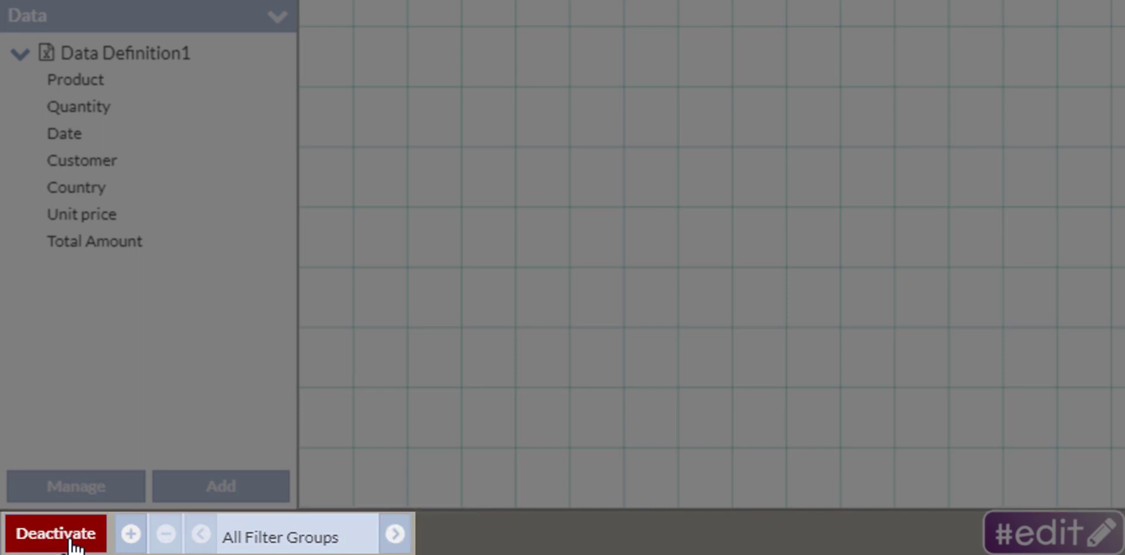
{"action": "left_click", "coordinate": [71, 542]}
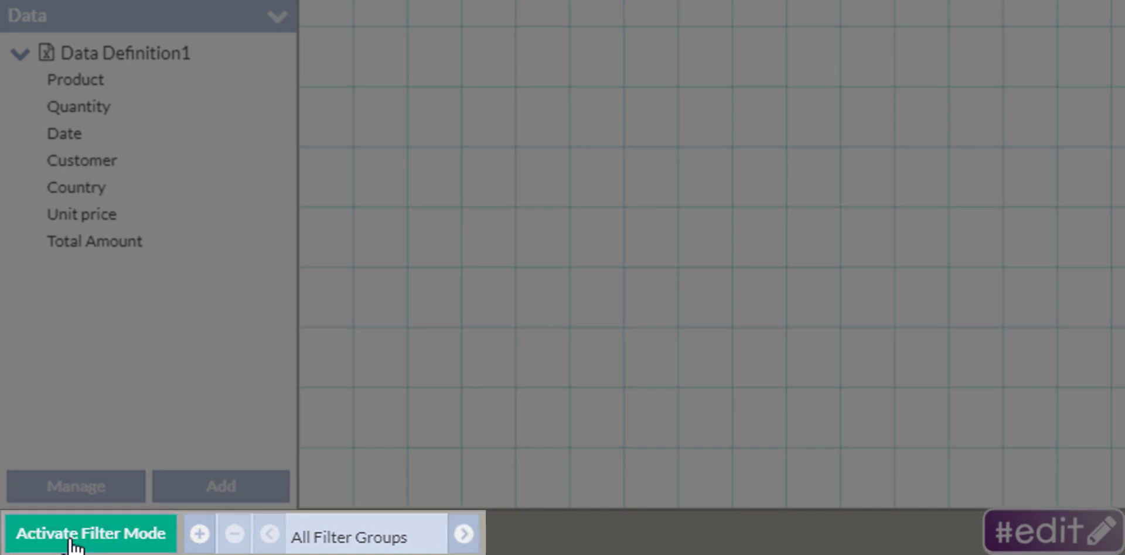
{"action": "left_click", "coordinate": [70, 543]}
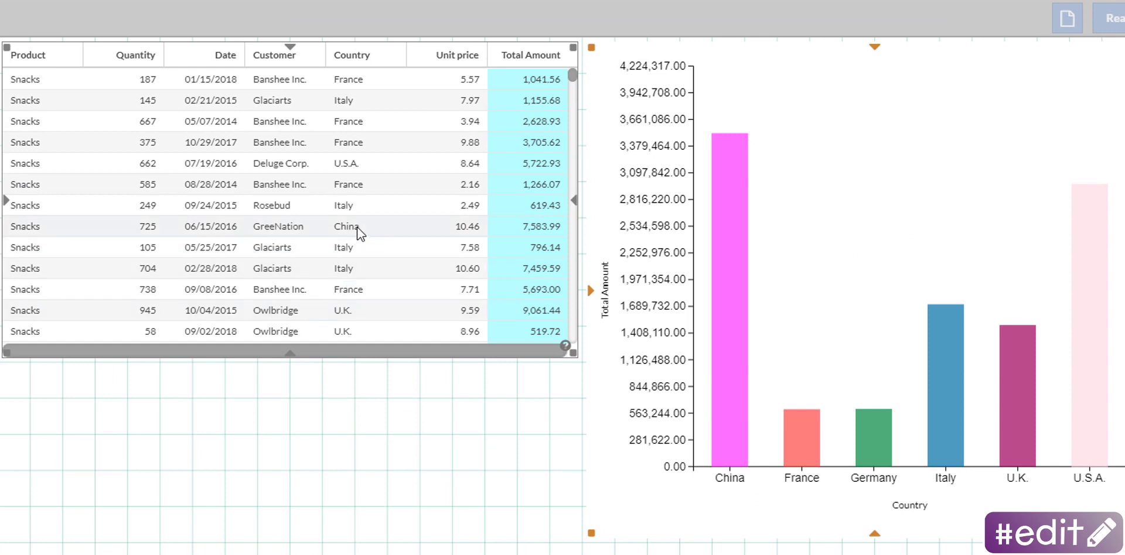
Filter the analysis by China, Italy and U.K. using the Country values in the table.
{"action": "left_click", "coordinate": [359, 229]}
{"action": "left_click", "coordinate": [360, 231]}
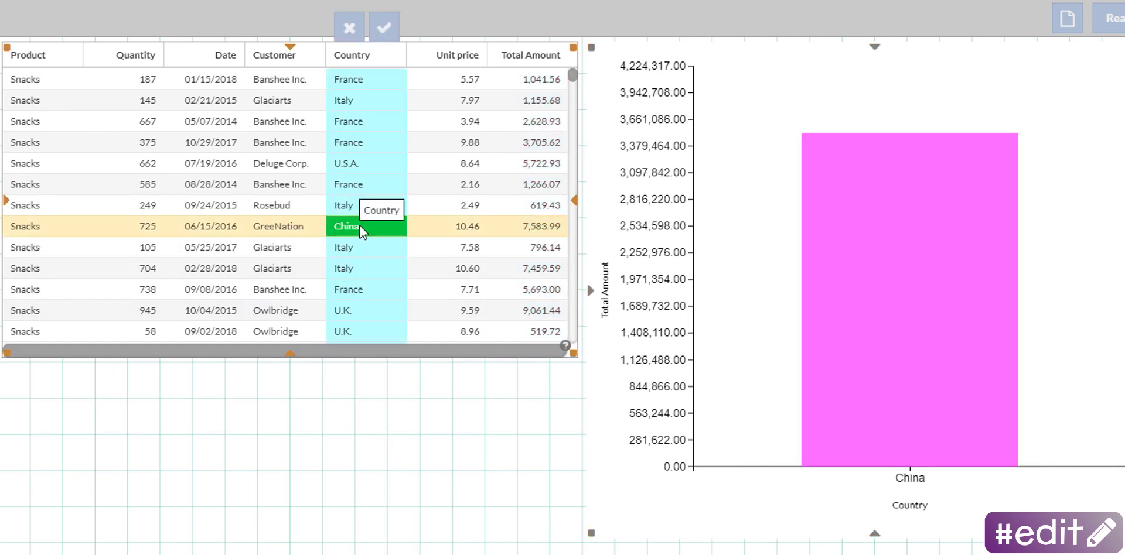
{"action": "left_click", "coordinate": [351, 99]}
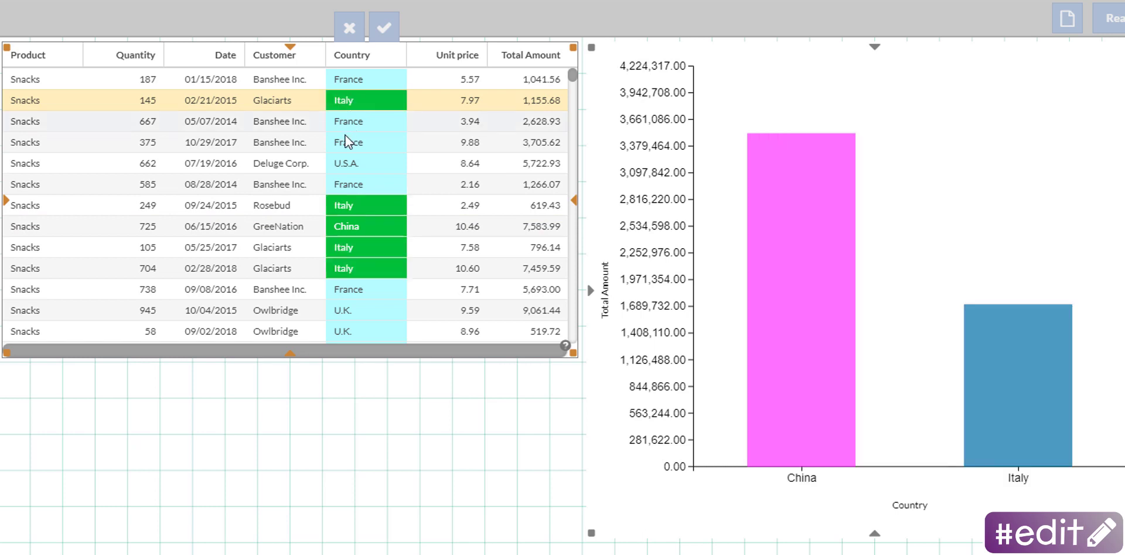
{"action": "left_click", "coordinate": [358, 315]}
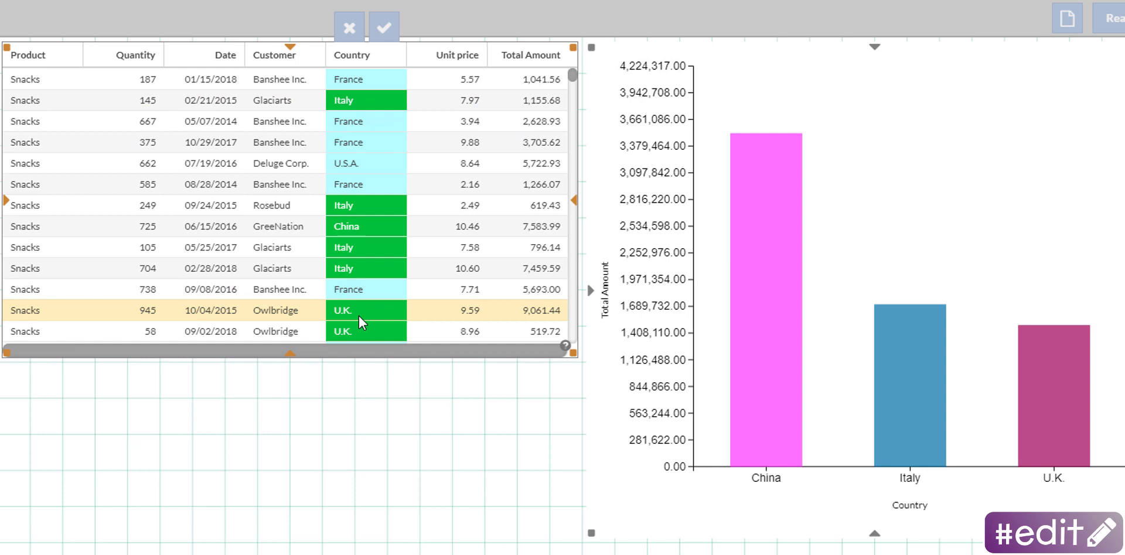
{"action": "left_click", "coordinate": [384, 27]}
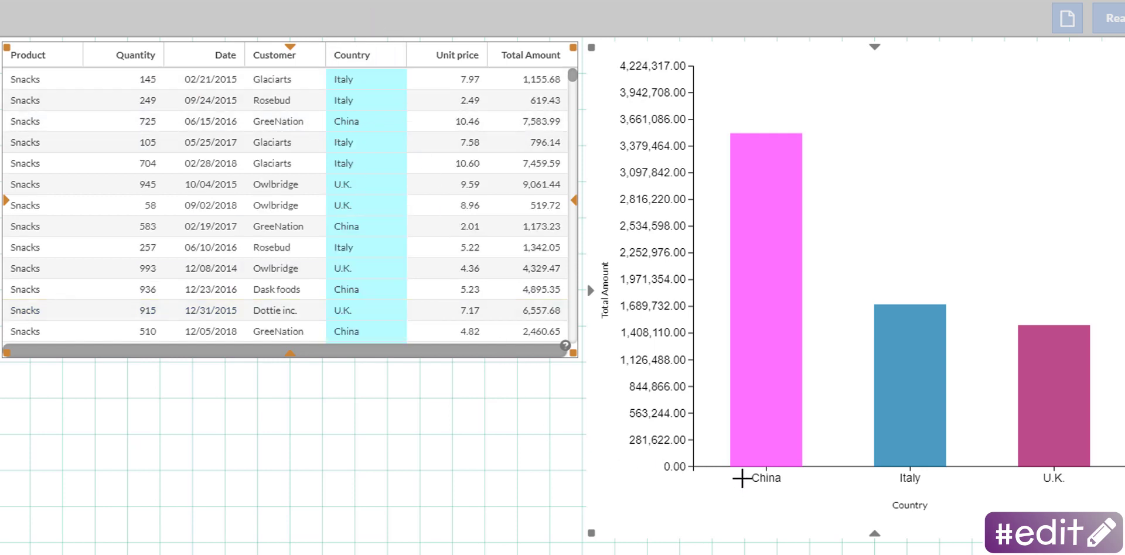
Narrow the Country filter to China and U.K. using the bar chart's categories.
{"action": "left_click", "coordinate": [778, 498]}
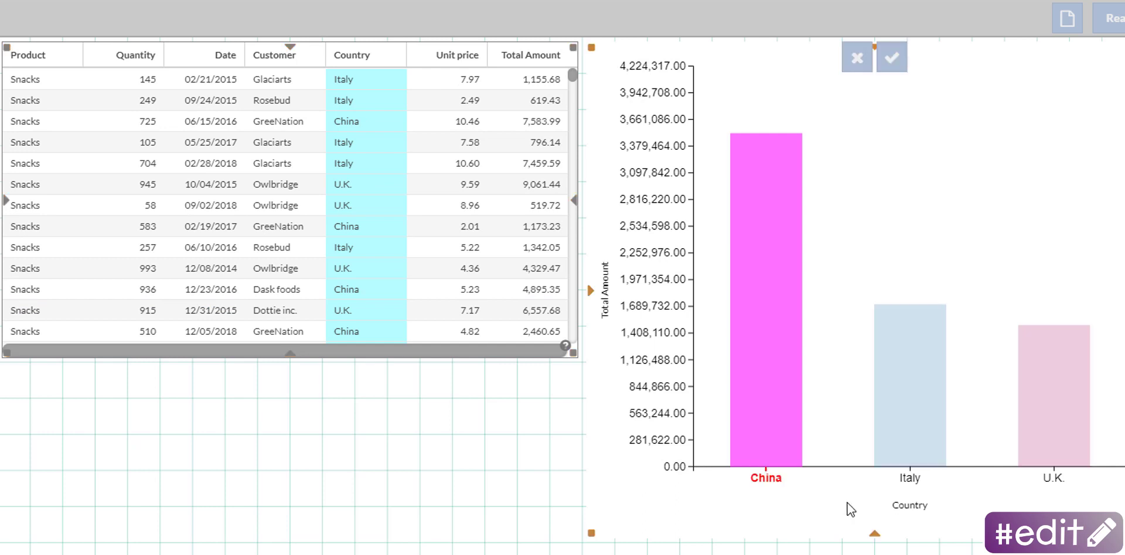
{"action": "left_click_drag", "start_coordinate": [1009, 469], "coordinate": [1079, 477]}
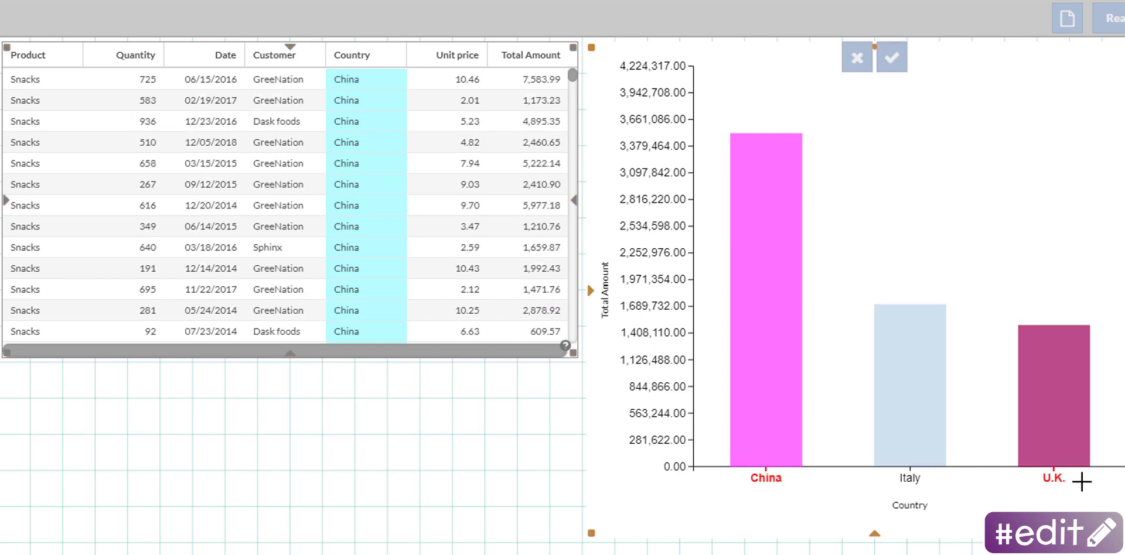
{"action": "left_click", "coordinate": [892, 58]}
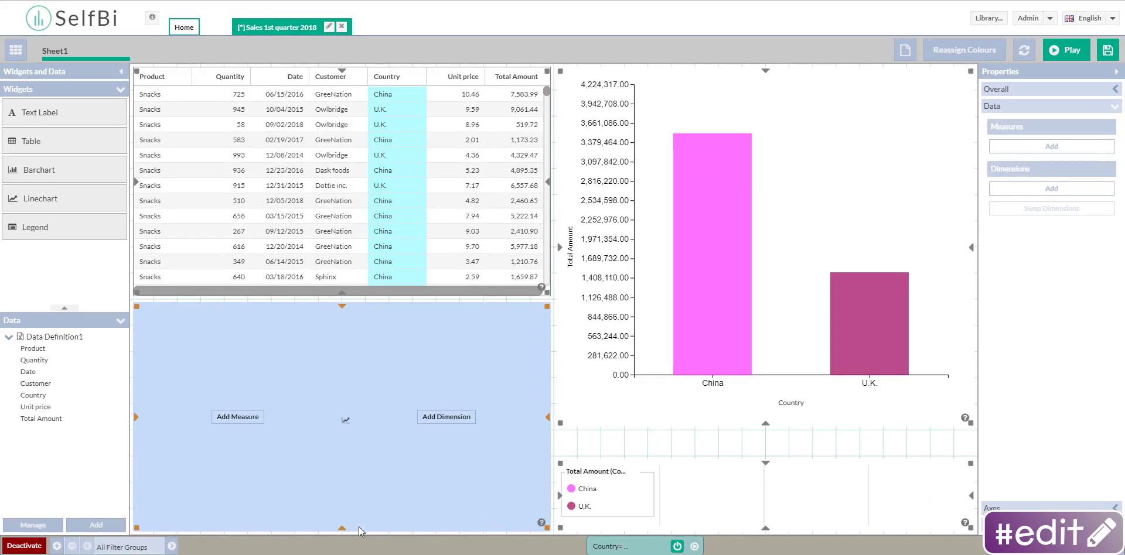
Set Customer as the line chart's dimension and Total Amount as its measure, and enlarge the chart downwards.
{"action": "left_click_drag", "start_coordinate": [36, 383], "coordinate": [361, 445]}
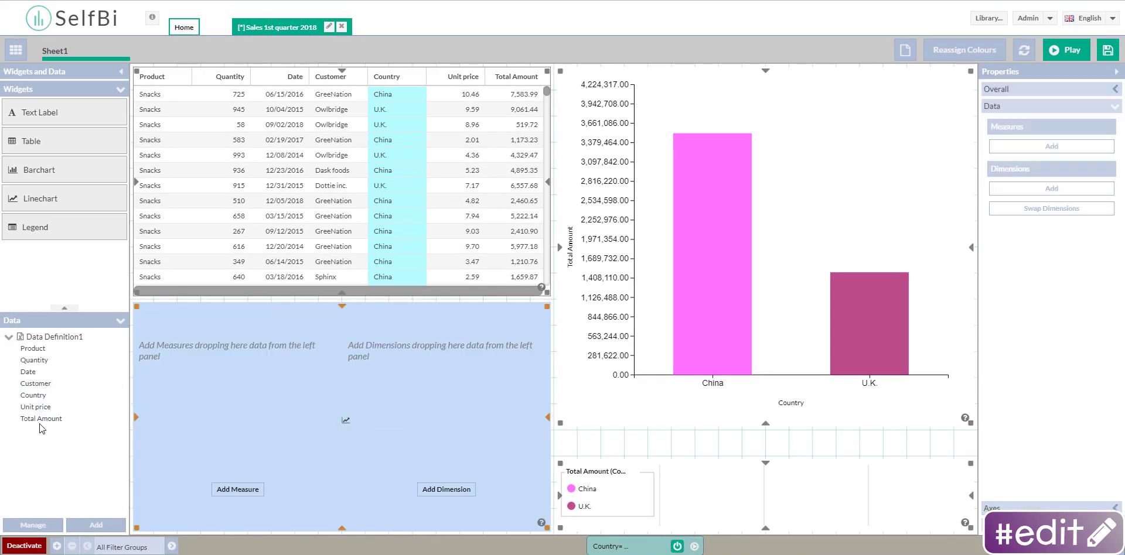
{"action": "left_click_drag", "start_coordinate": [42, 421], "coordinate": [202, 488]}
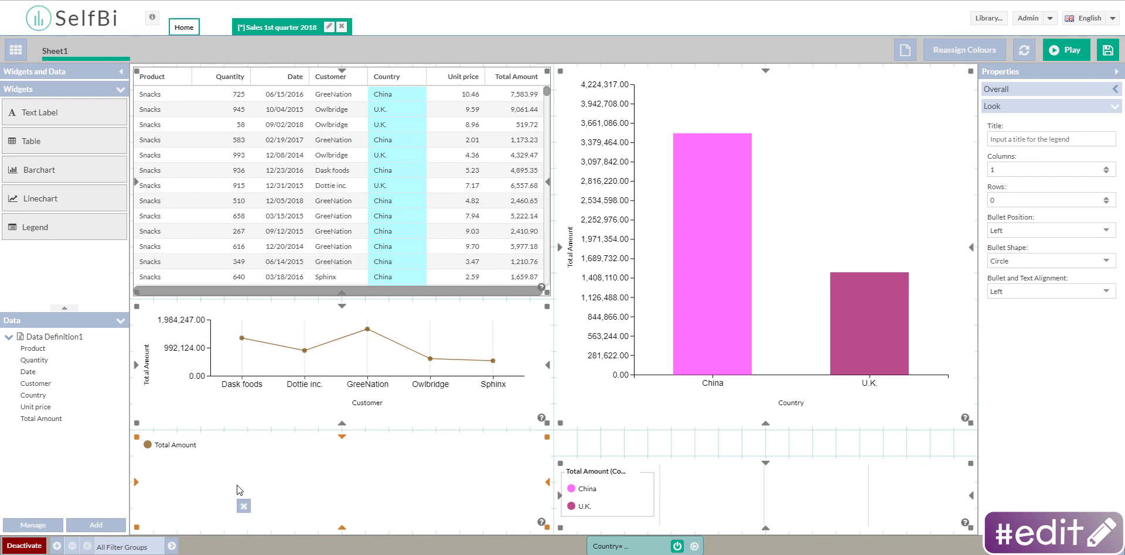
{"action": "left_click_drag", "start_coordinate": [343, 422], "coordinate": [356, 507]}
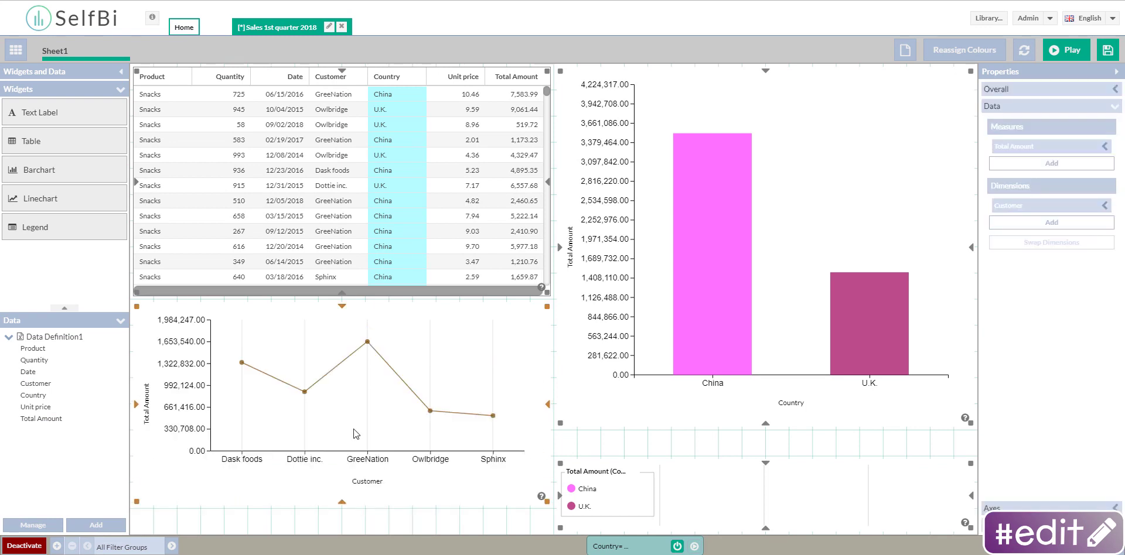
Filter the analysis by the customers Dask foods, Dottie inc. and GreeNation using the line chart's points.
{"action": "left_click", "coordinate": [304, 392]}
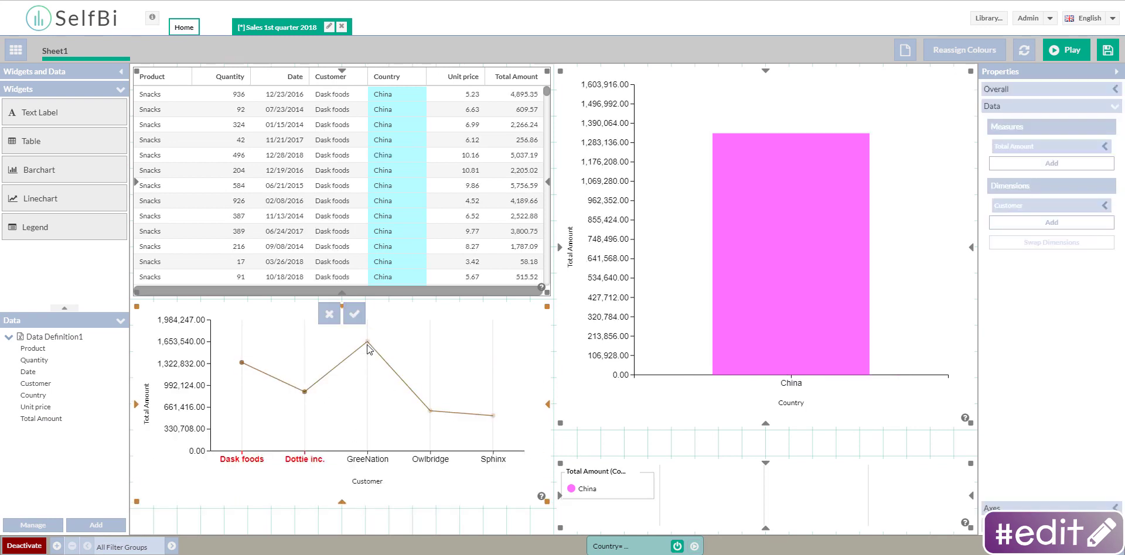
{"action": "left_click", "coordinate": [367, 342]}
{"action": "left_click", "coordinate": [357, 314]}
Clear the selected countries from the Country filter and the selected customers from the Customer filter.
{"action": "left_click", "coordinate": [588, 546]}
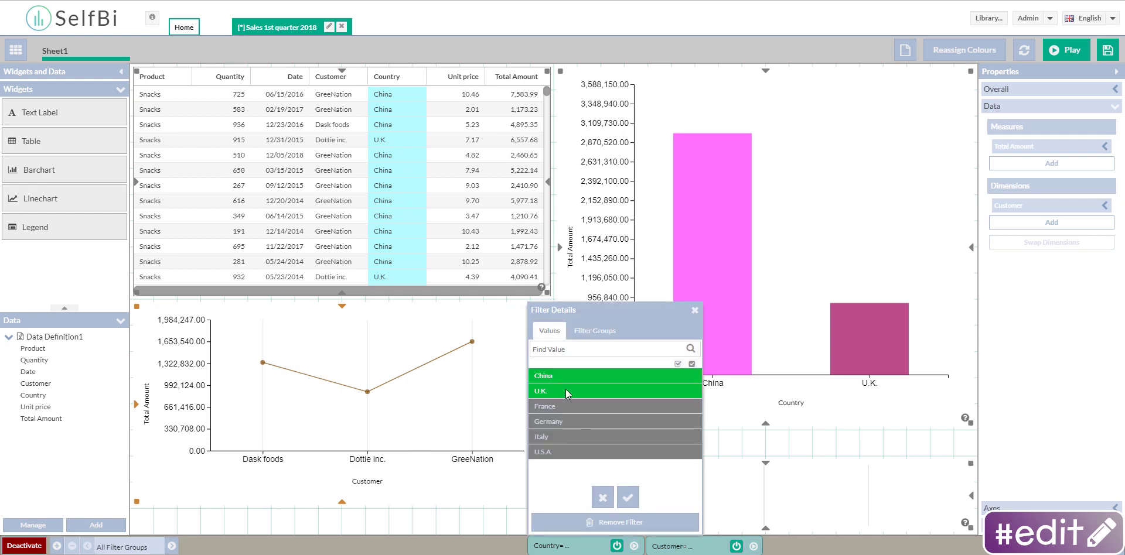
{"action": "left_click", "coordinate": [567, 390]}
{"action": "left_click", "coordinate": [634, 508]}
{"action": "left_click", "coordinate": [703, 545]}
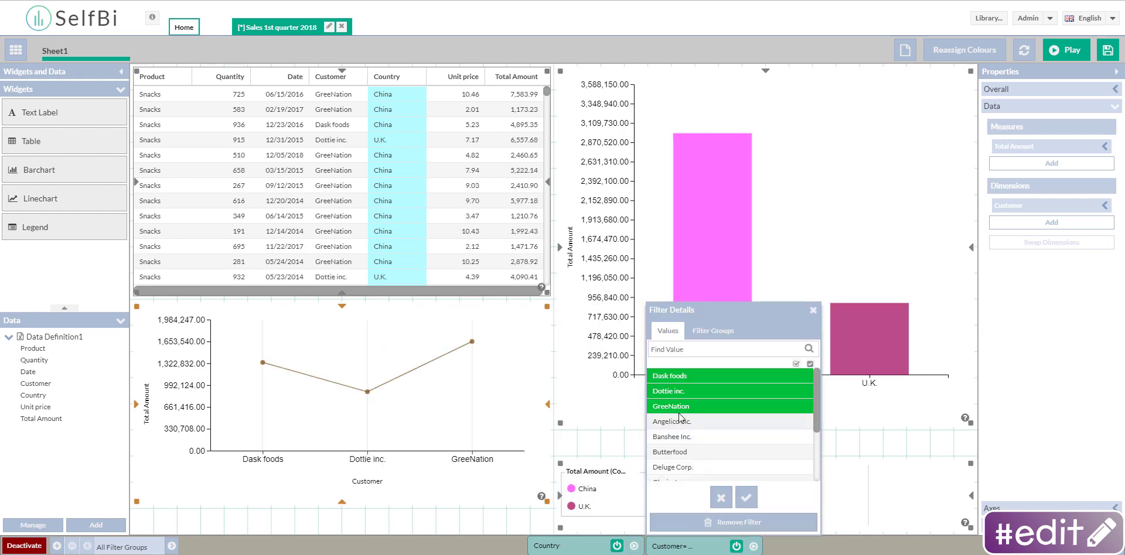
{"action": "left_click", "coordinate": [678, 373]}
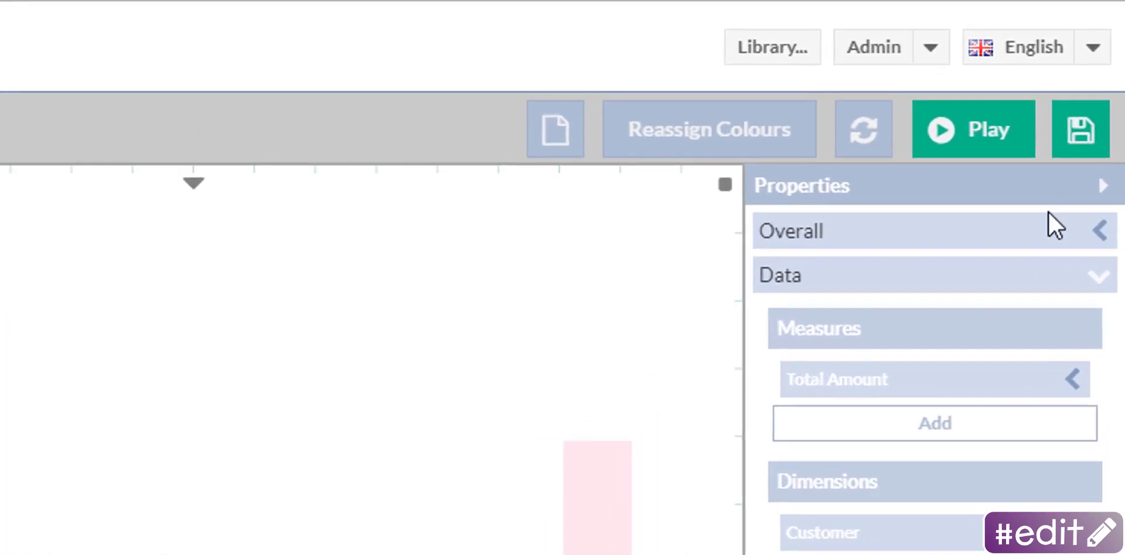
Switch the analysis to play mode and toggle off the Country and Customer filters.
{"action": "left_click", "coordinate": [914, 140]}
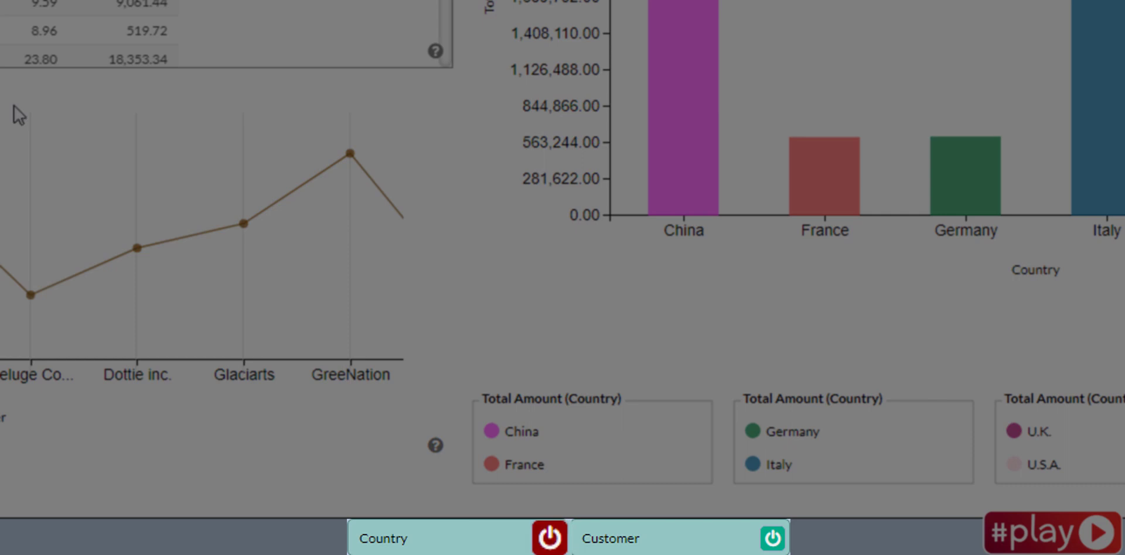
{"action": "left_click", "coordinate": [771, 538]}
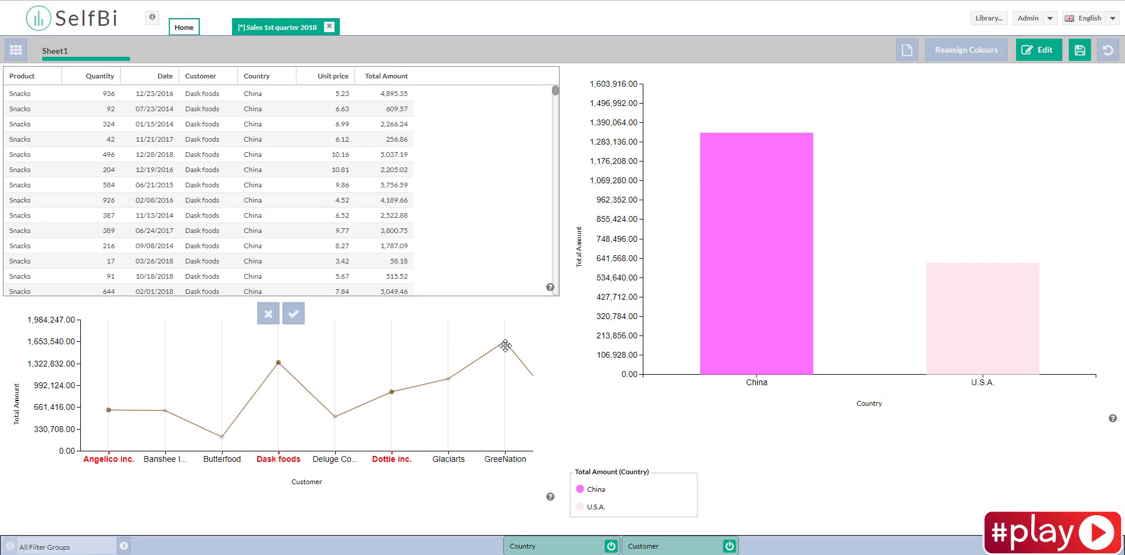
Filter the analysis by Angelico inc., Dask foods, Dottie inc. and GreeNation from the line chart, and sort the table by ascending Unit price.
{"action": "left_click", "coordinate": [293, 314]}
{"action": "left_click", "coordinate": [322, 76]}
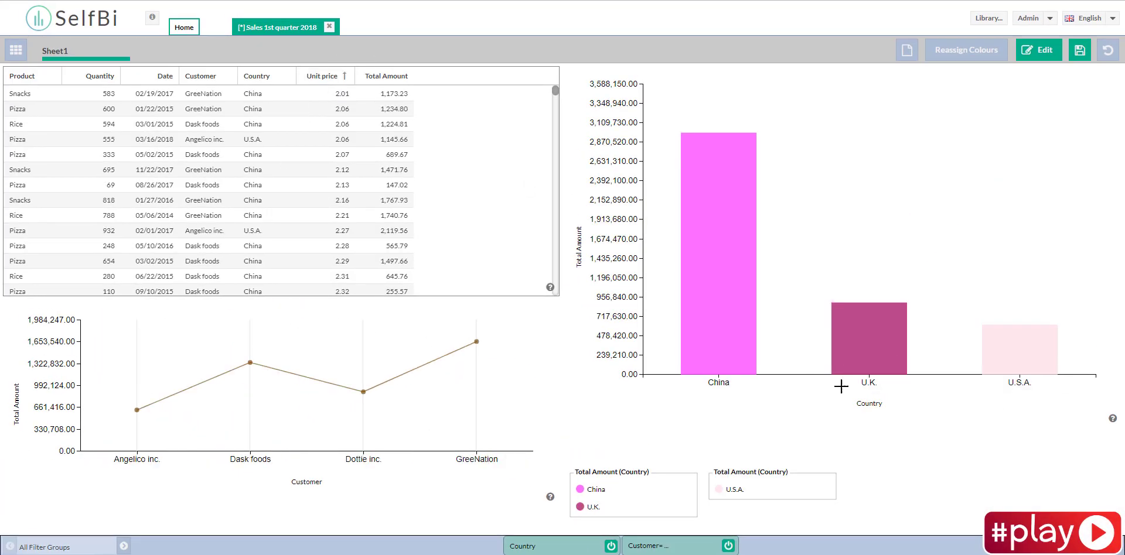
Filter the analysis by the product Pizza from the table, and toggle off the Country and Customer filters.
{"action": "left_click", "coordinate": [17, 93]}
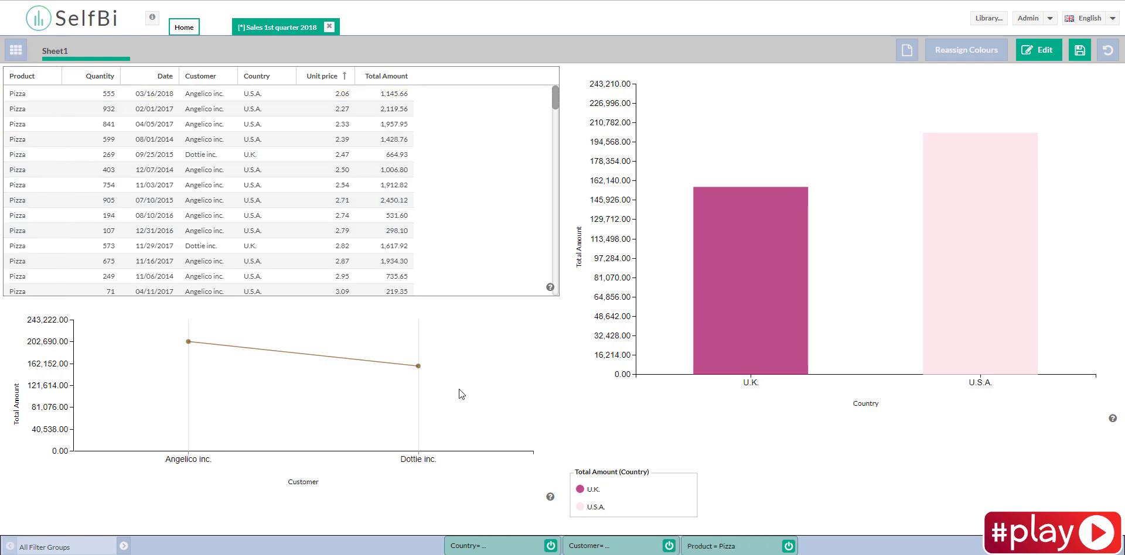
{"action": "left_click", "coordinate": [551, 546]}
{"action": "left_click", "coordinate": [669, 545]}
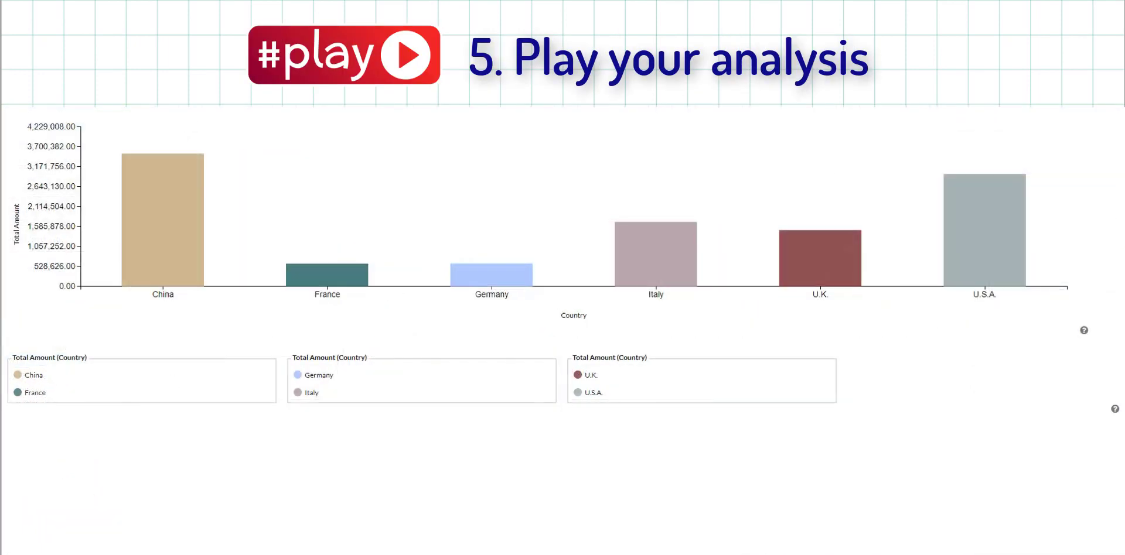
Select China, Germany and U.K. in the bar chart as Country filter values.
{"action": "left_click", "coordinate": [162, 235]}
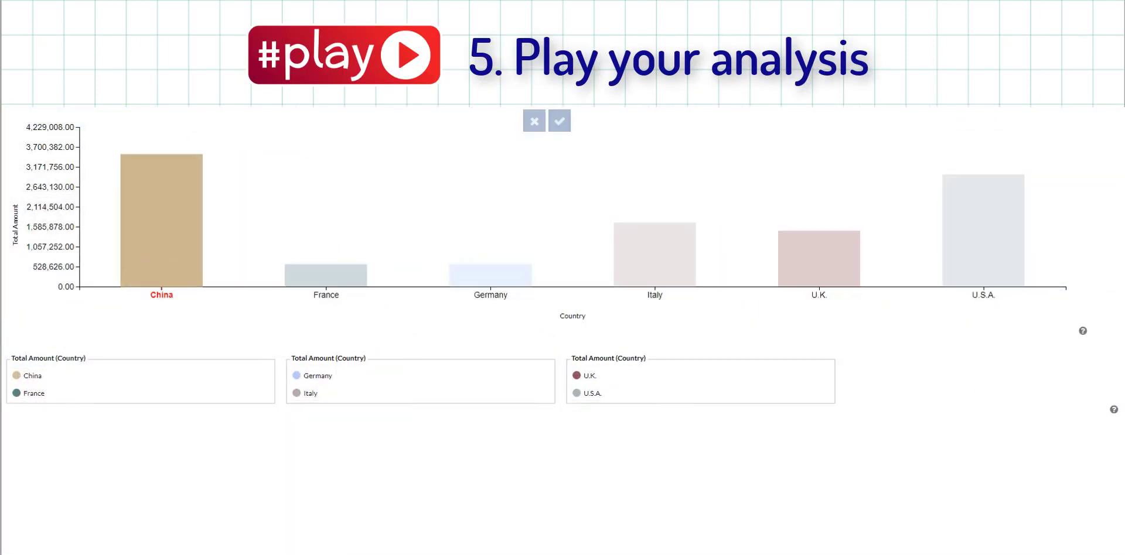
{"action": "left_click", "coordinate": [490, 275]}
{"action": "left_click", "coordinate": [819, 258]}
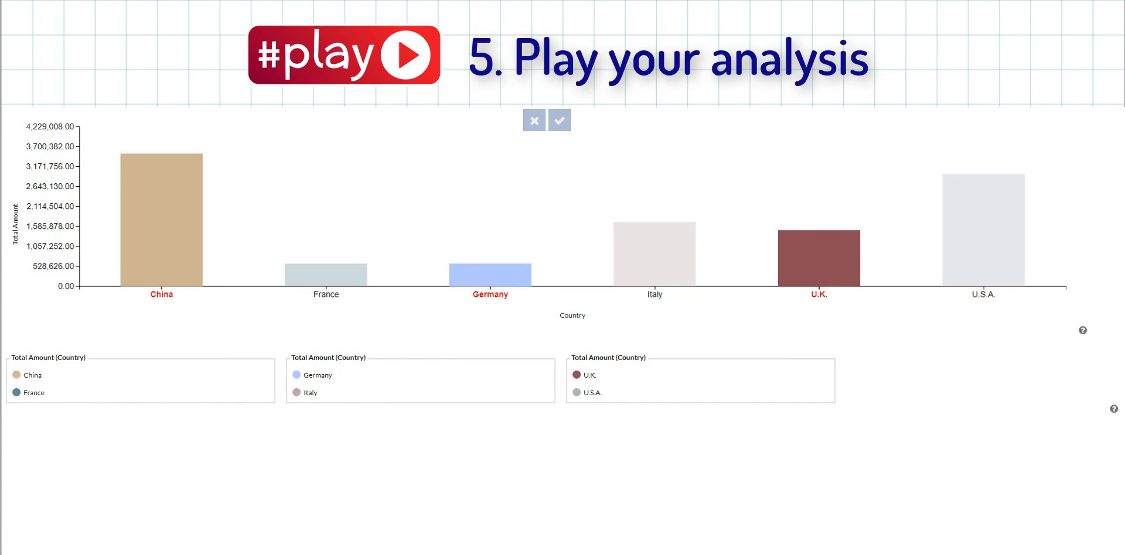